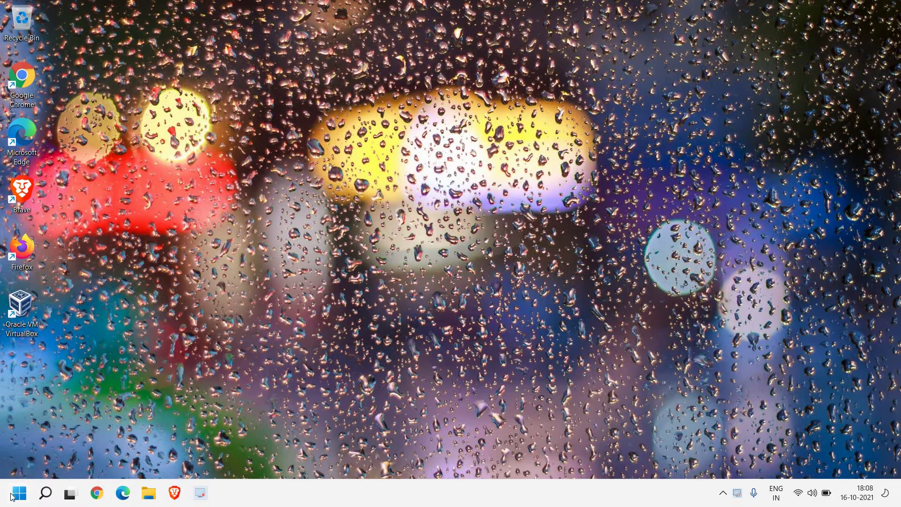
Step: Run services.msc from the Run dialog to launch the Services console
right_click(17, 497)
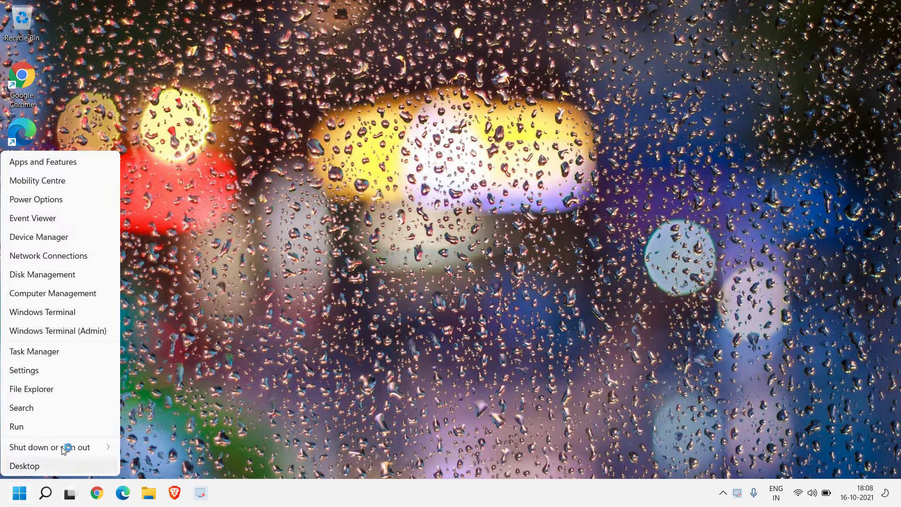
left_click(69, 428)
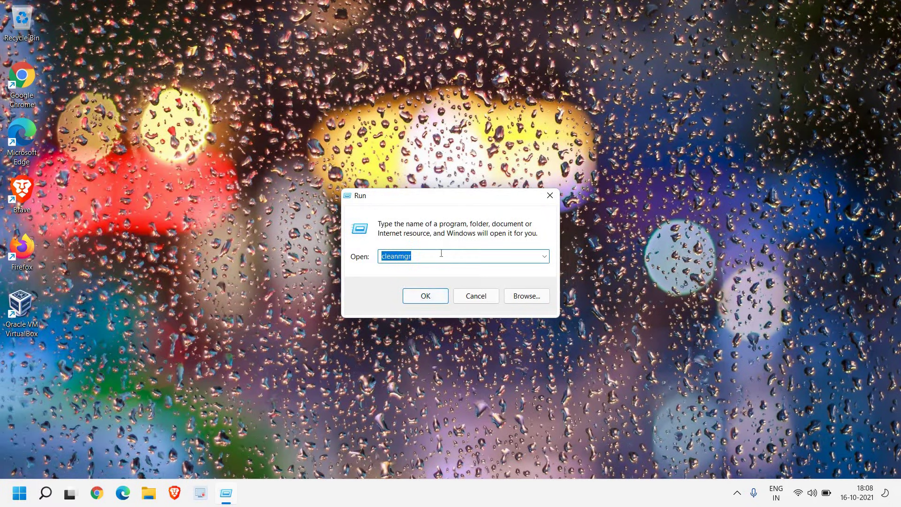
type("ser")
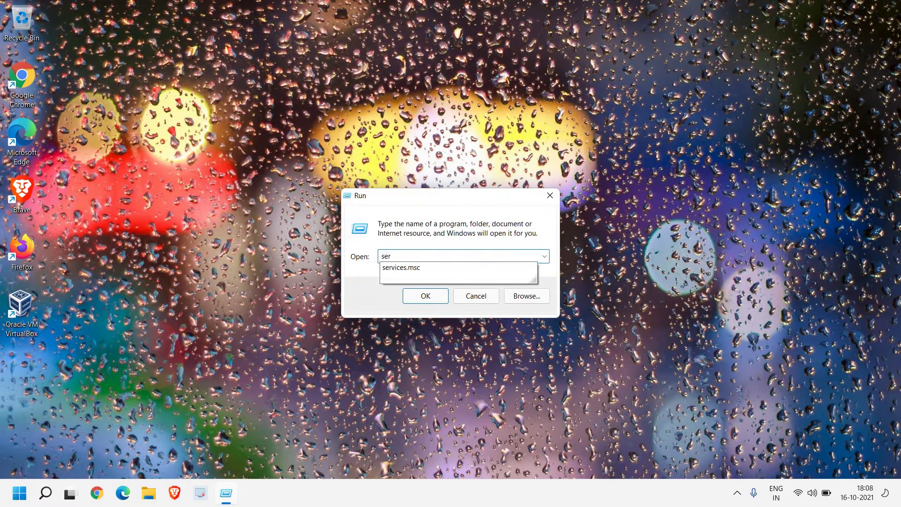
key("Down")
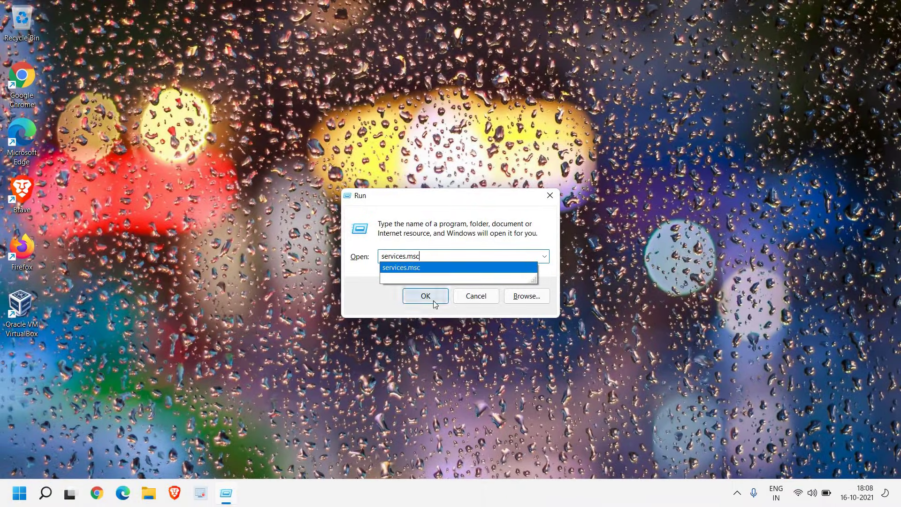
left_click(411, 339)
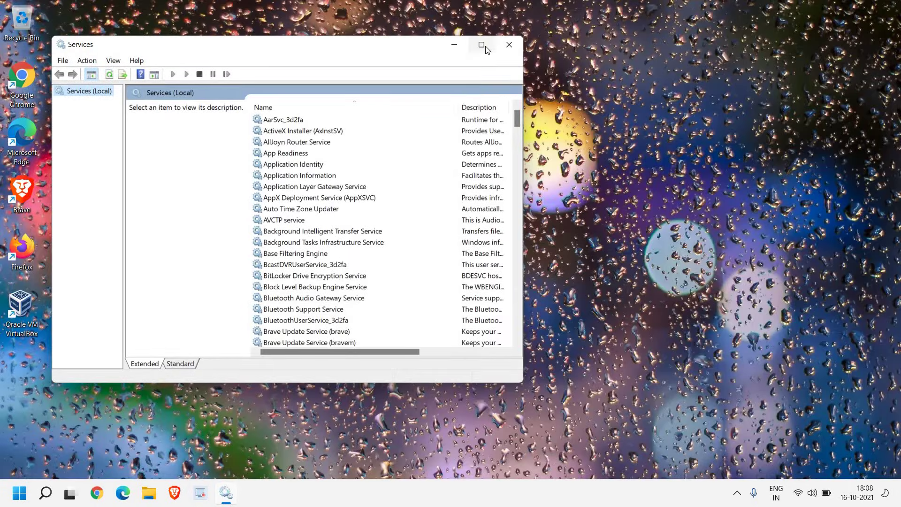
Step: Maximise the Services window and select SysMain, shown as Running with Automatic startup
left_click(482, 45)
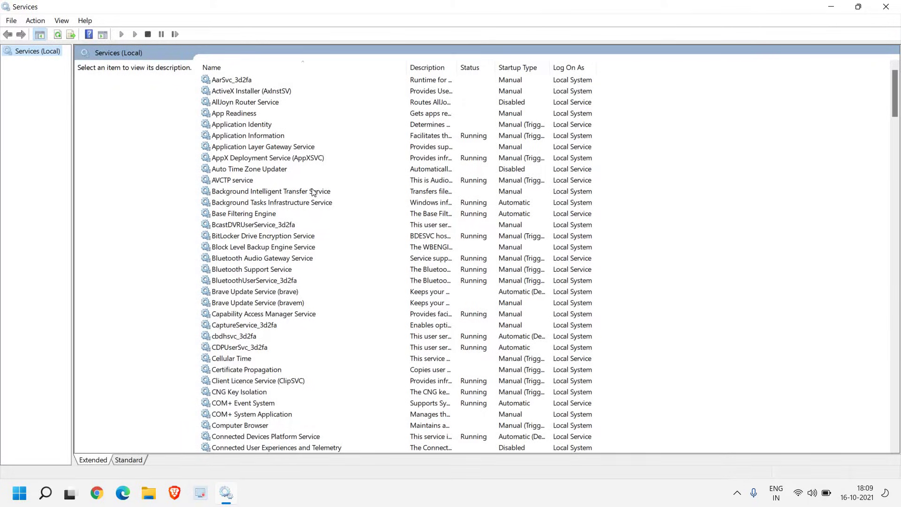
left_click(257, 170)
type("sy")
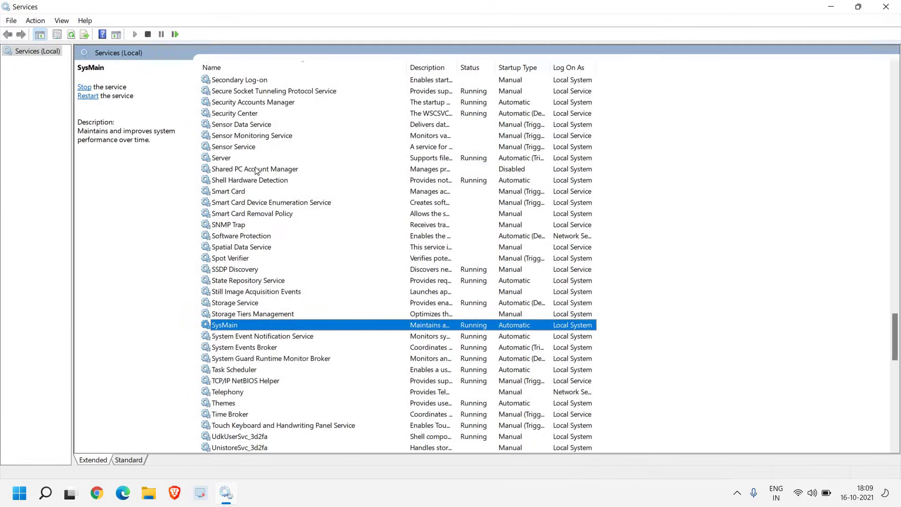
scroll(242, 223, "up", 4)
left_click(239, 104)
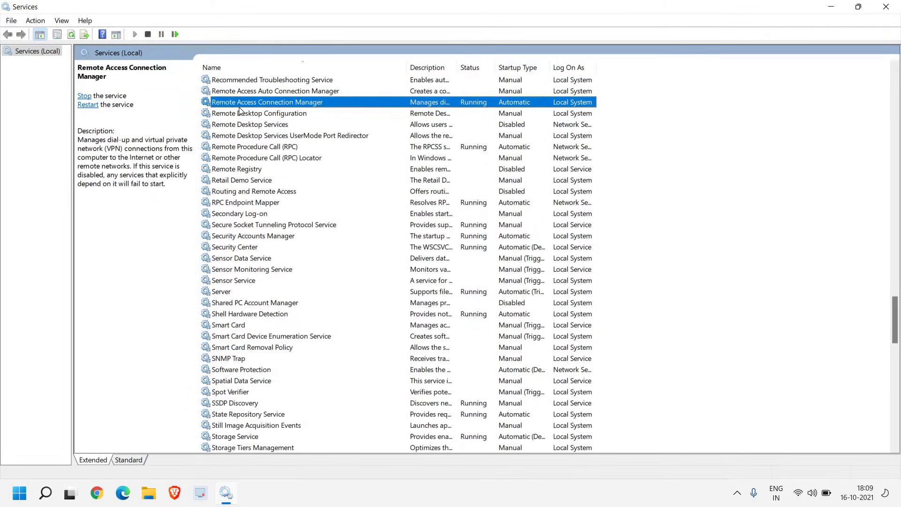
key("s")
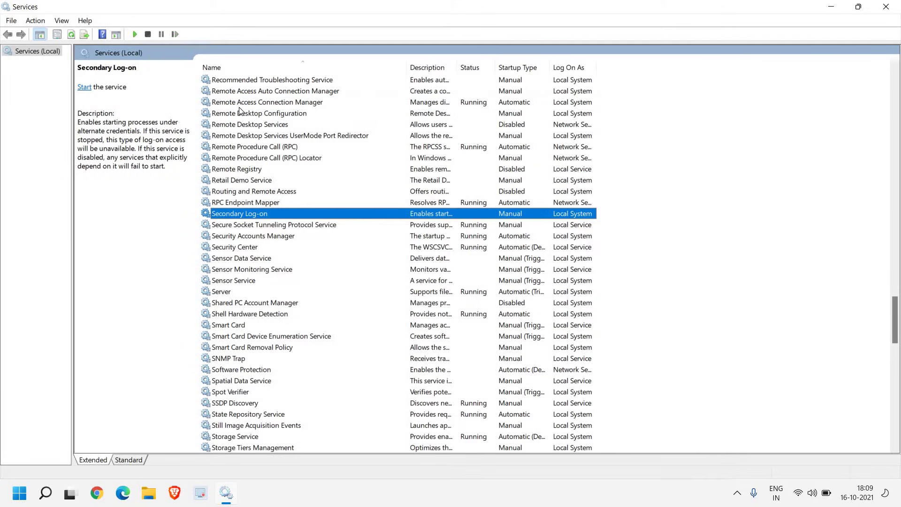
scroll(266, 302, "down", 2)
scroll(266, 303, "down", 3)
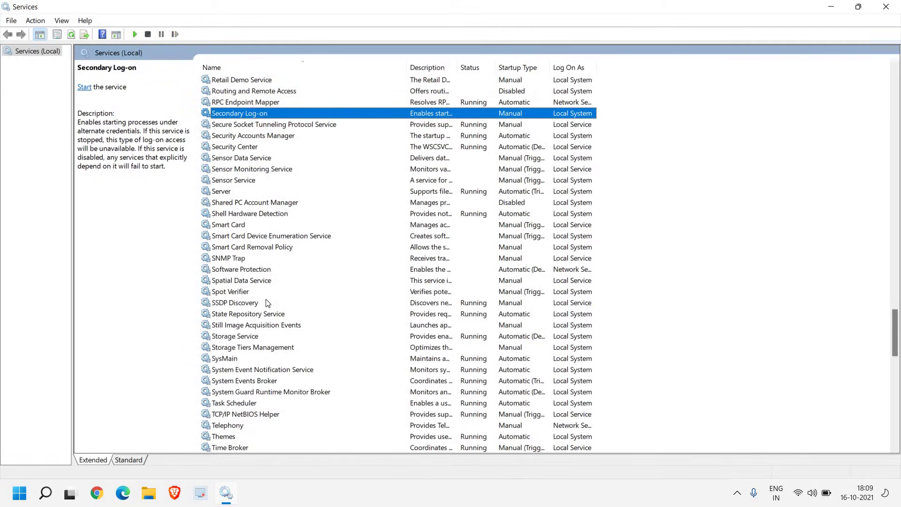
left_click(223, 292)
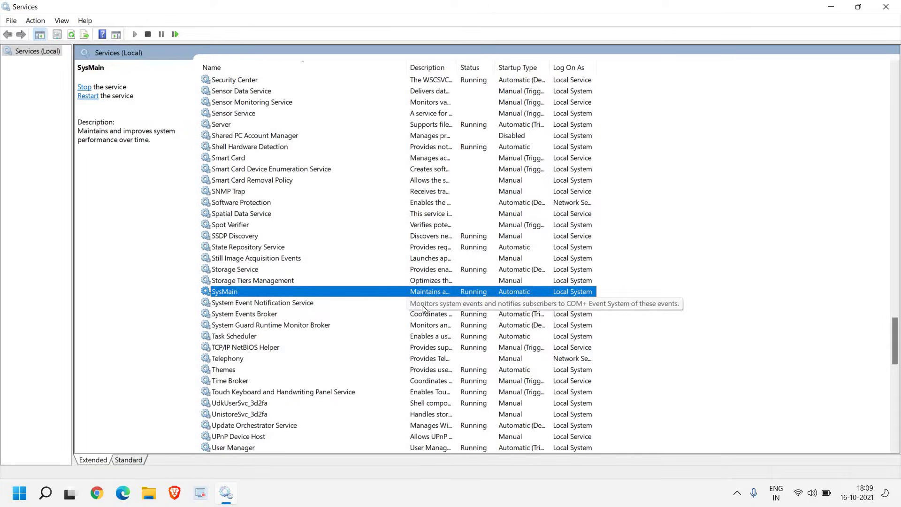
Step: Set SysMain's startup type to Disabled and stop the running service
right_click(248, 293)
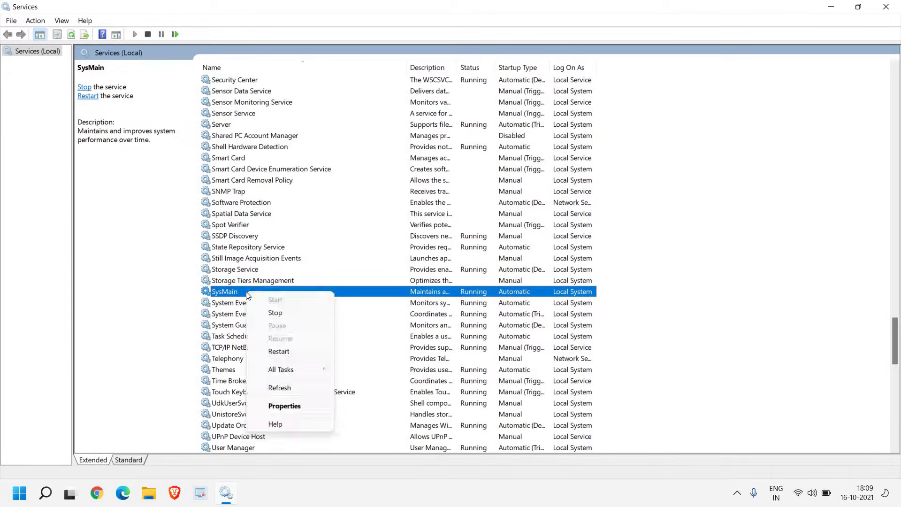
left_click(296, 406)
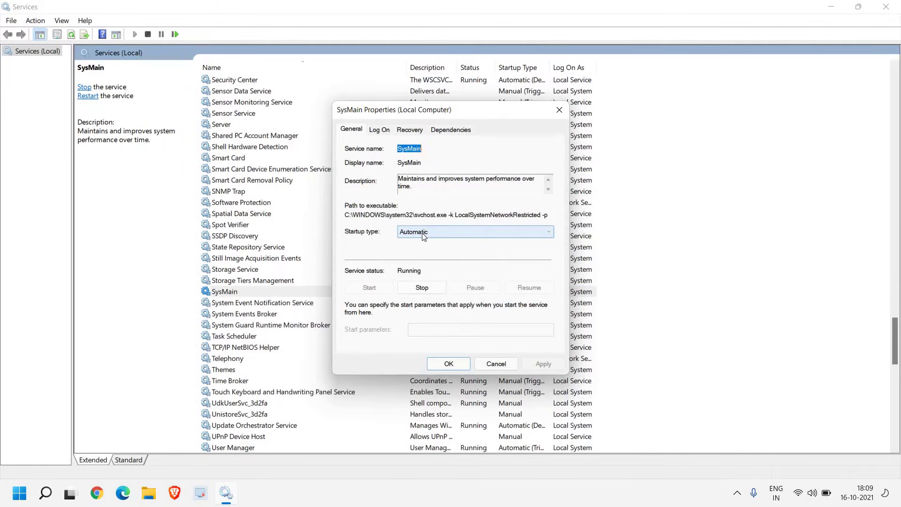
left_click(424, 236)
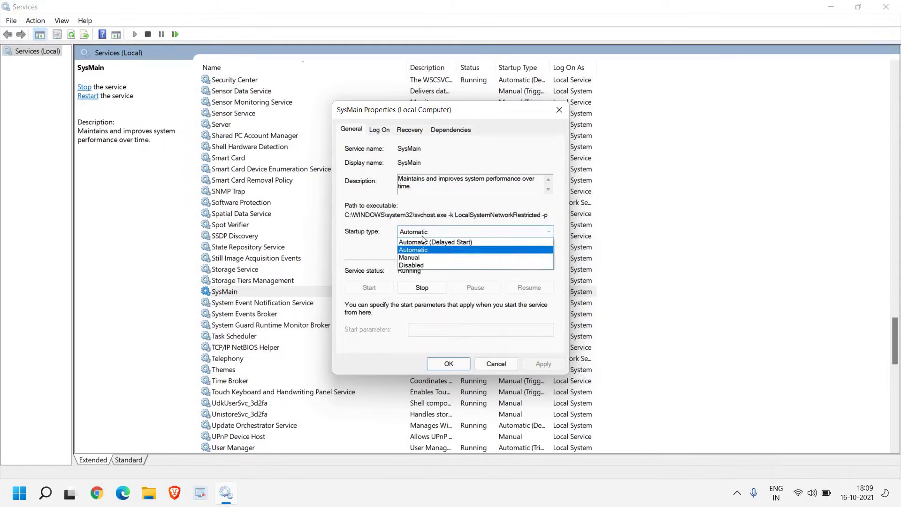
left_click(425, 268)
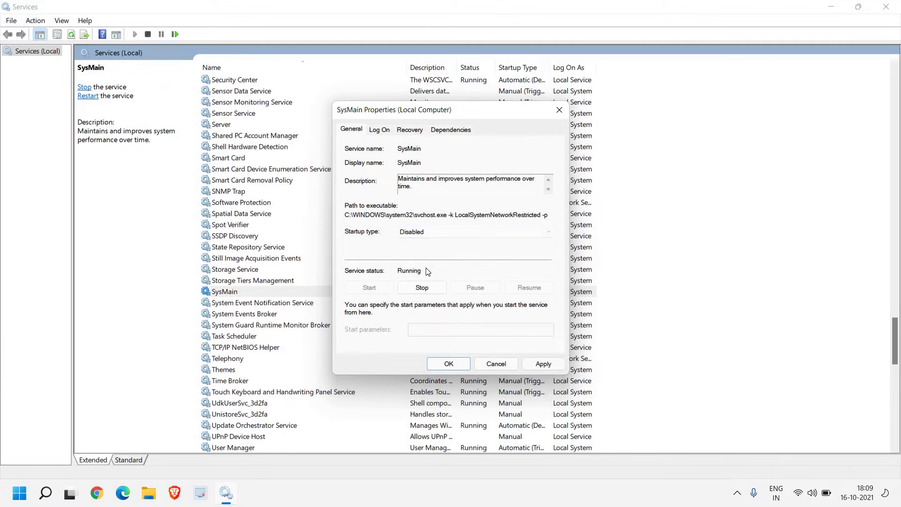
left_click(543, 364)
left_click(451, 364)
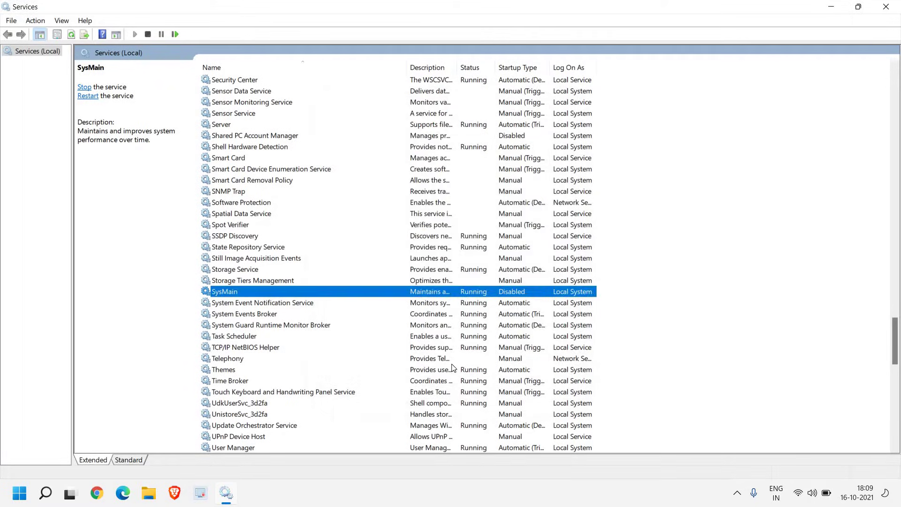
right_click(276, 294)
left_click(320, 314)
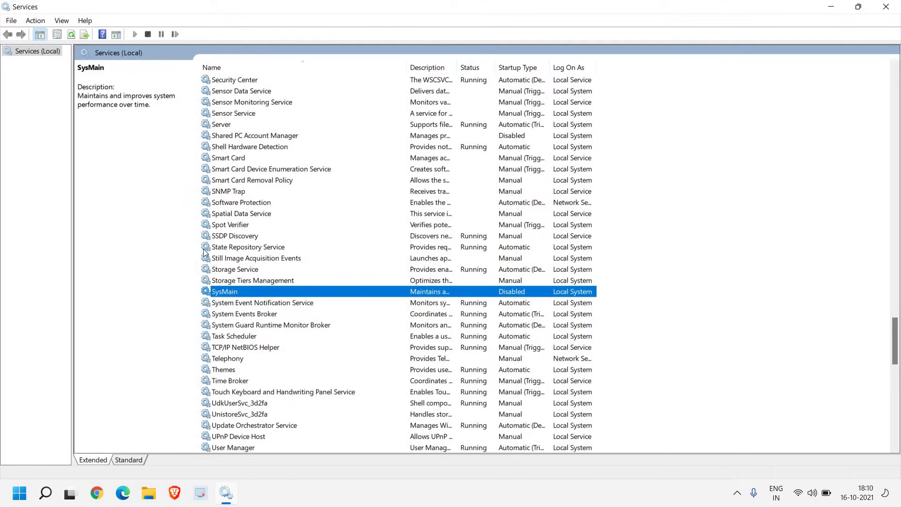
Step: Set Connected Devices Platform Service's startup type to Disabled
key("c")
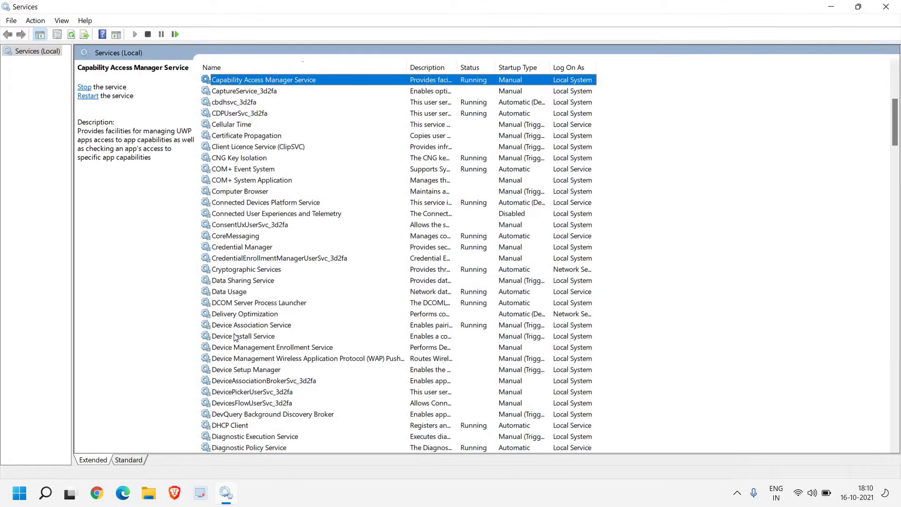
left_click(243, 206)
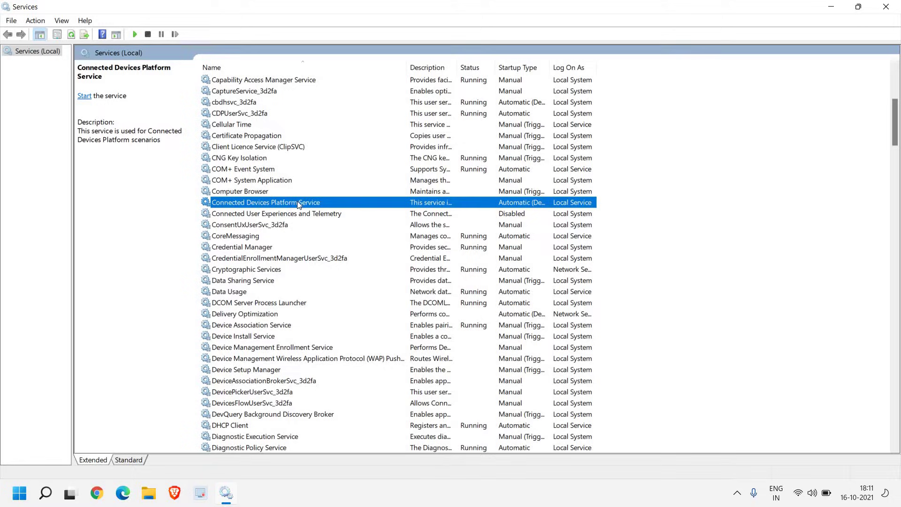
right_click(298, 202)
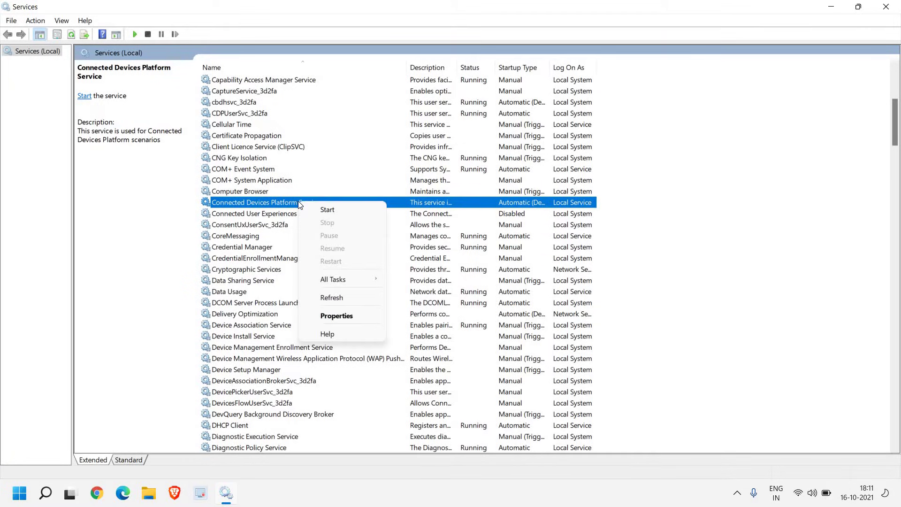
left_click(354, 318)
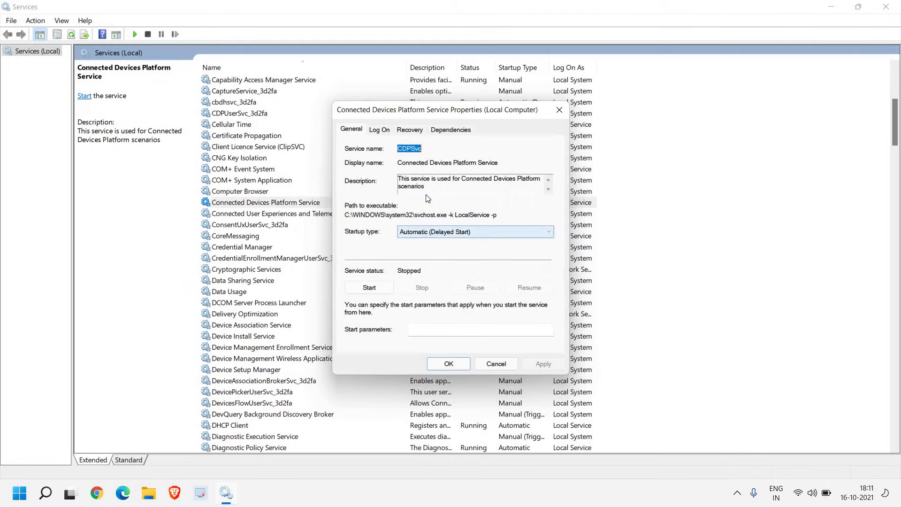
left_click(438, 234)
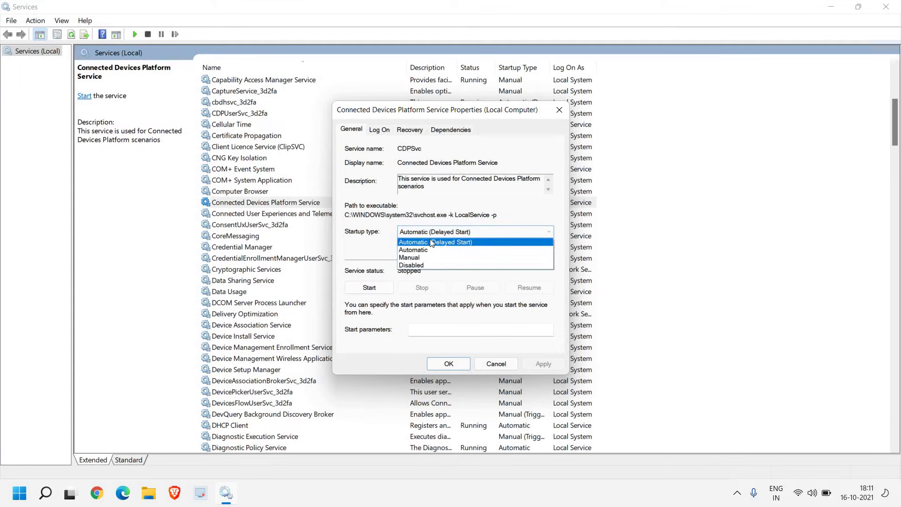
left_click(412, 266)
left_click(543, 365)
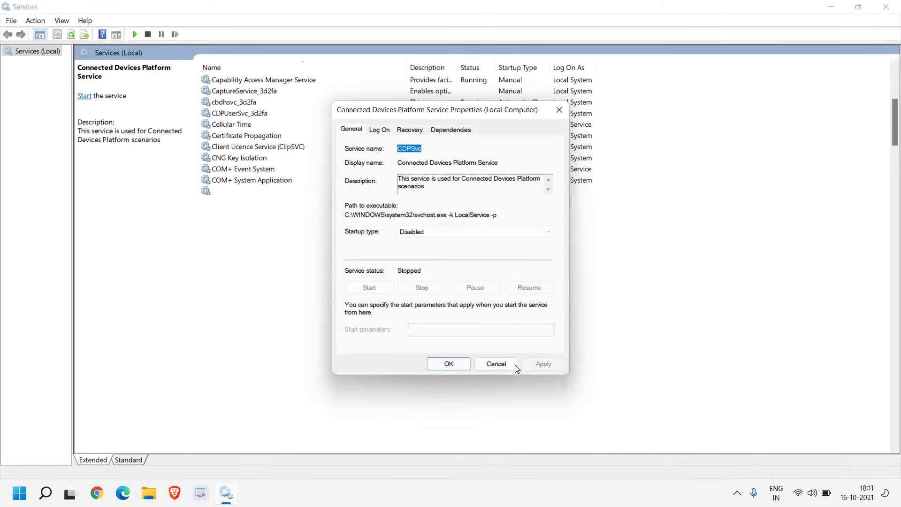
left_click(461, 364)
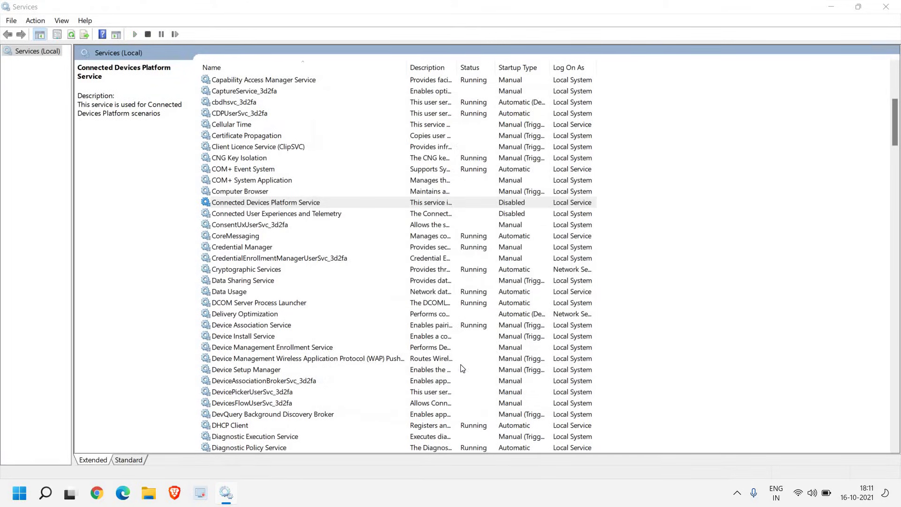
Step: Reselect Connected Devices Platform Service, then close the Services window
right_click(336, 204)
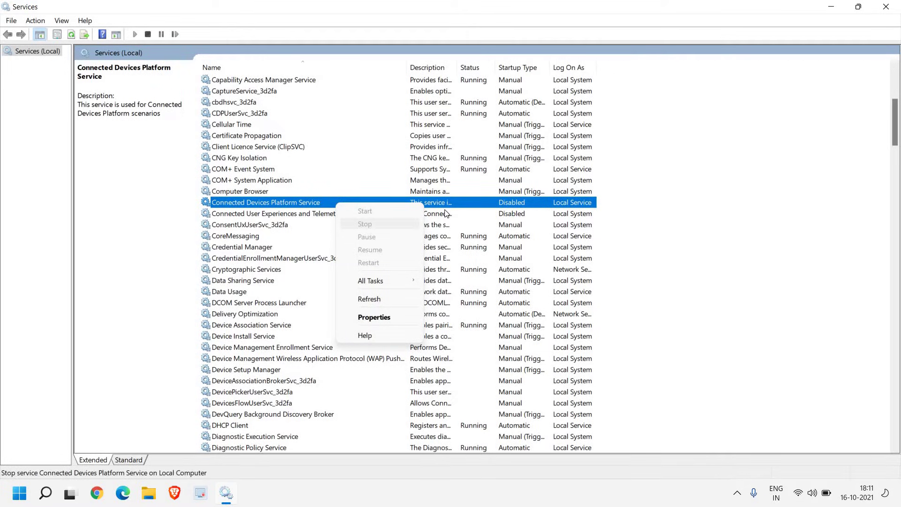
left_click(479, 215)
left_click(500, 203)
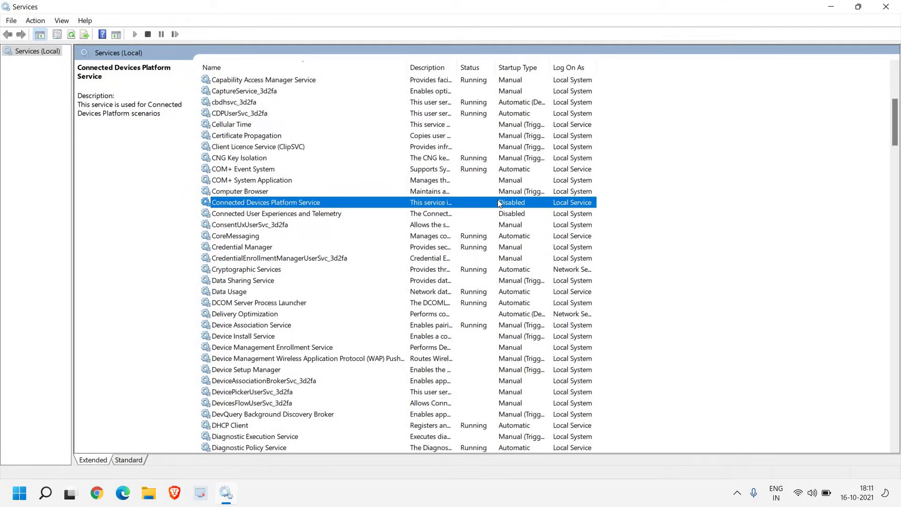
left_click(886, 7)
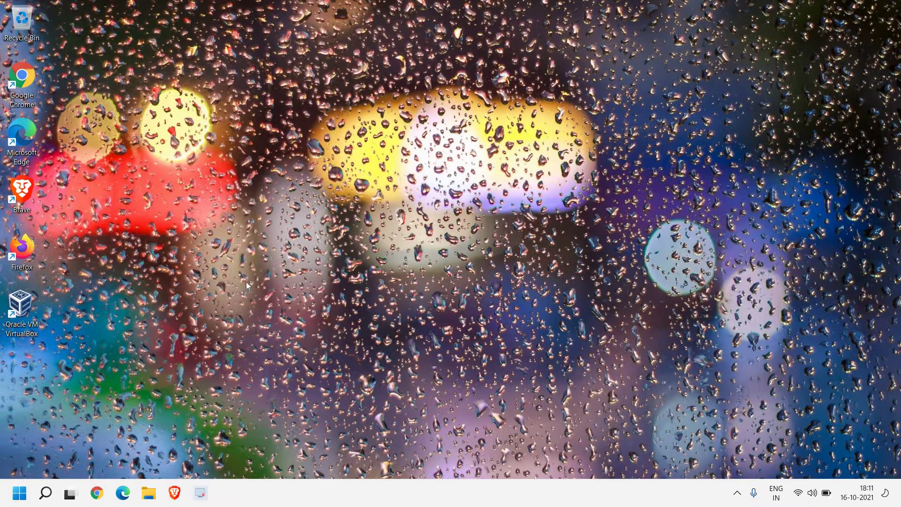
Step: Find File Explorer by searching 'file' and go to This PC
left_click(46, 493)
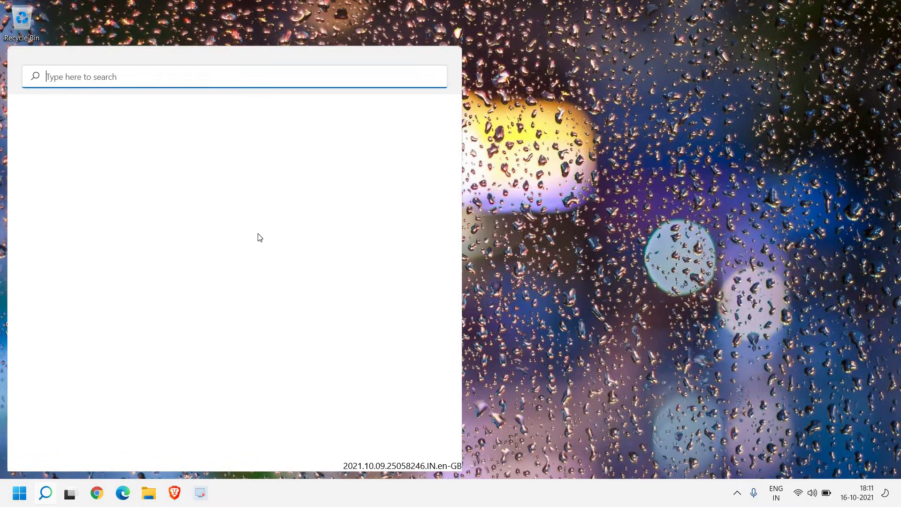
type("file")
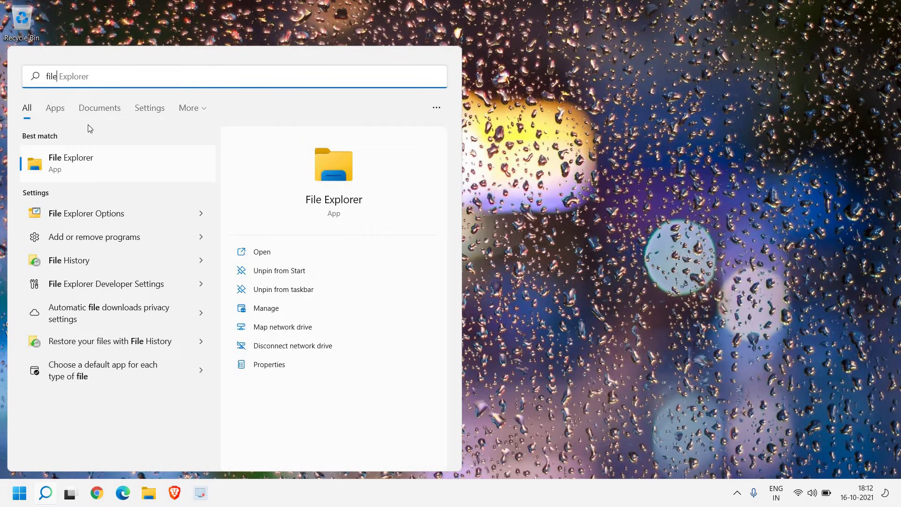
left_click(104, 165)
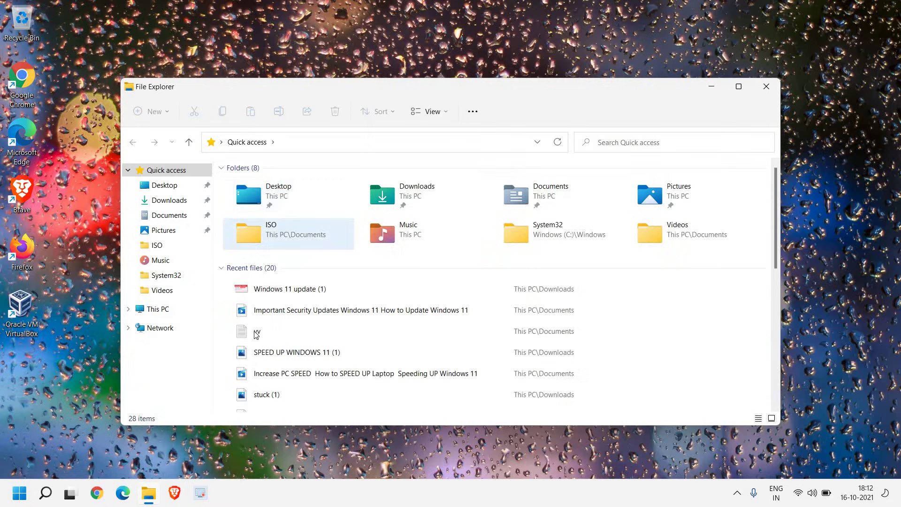
left_click(167, 313)
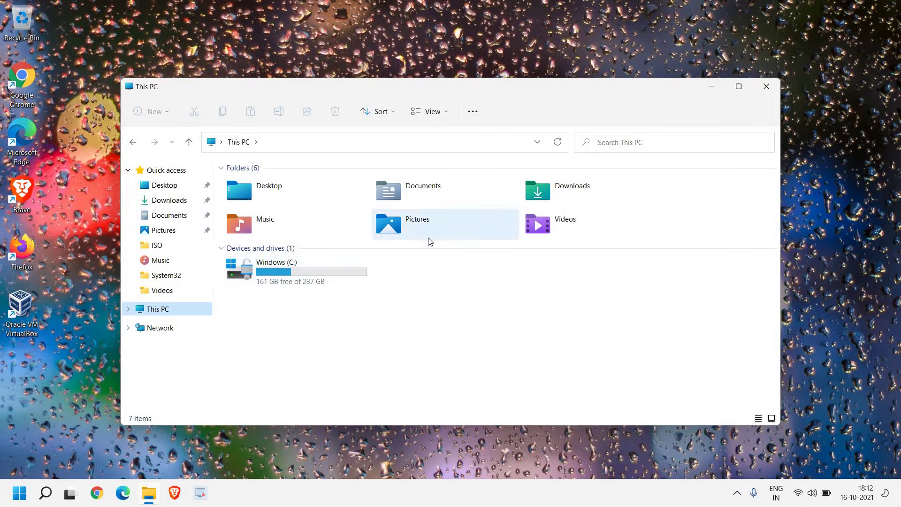
Step: Open Optimise Drives from the Tools tab of the Windows (C:) drive's Properties
right_click(283, 272)
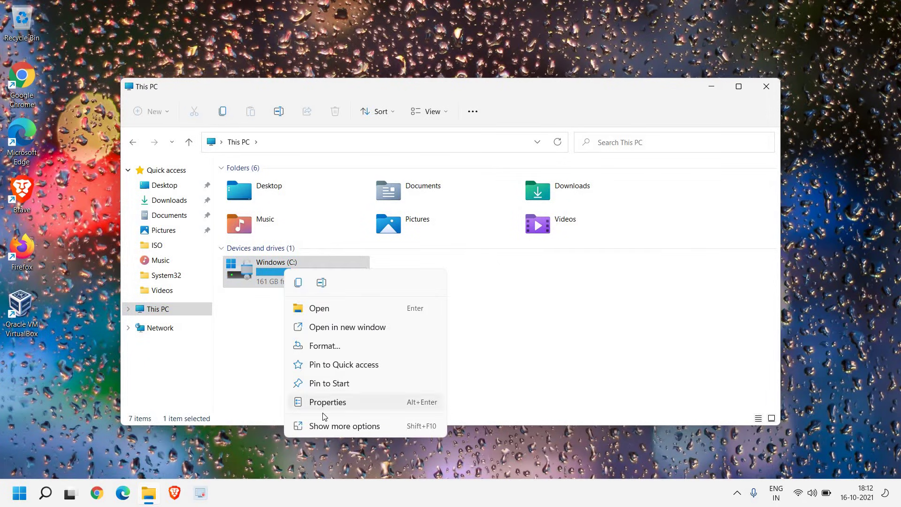
left_click(327, 406)
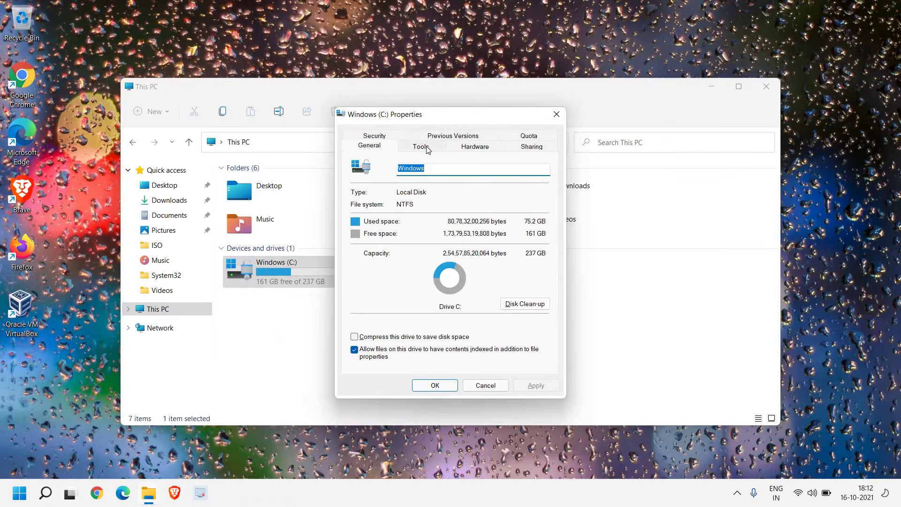
left_click(396, 27)
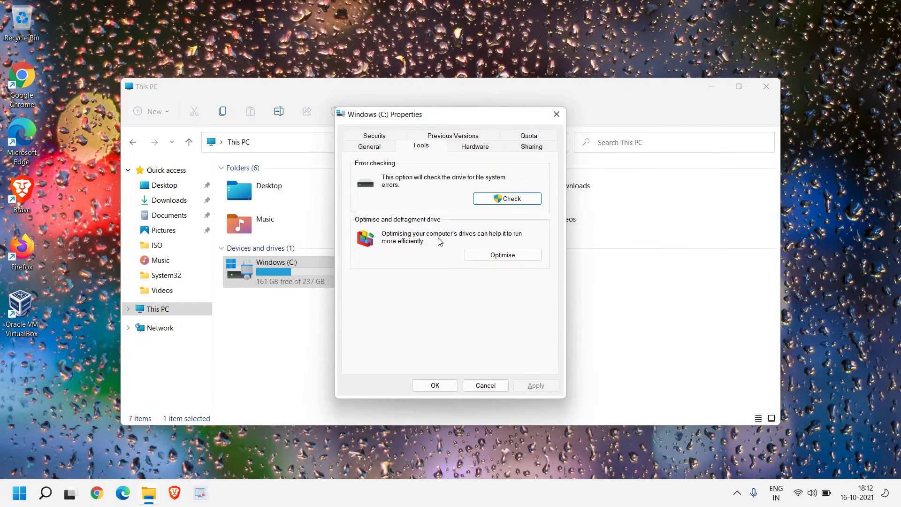
left_click(503, 258)
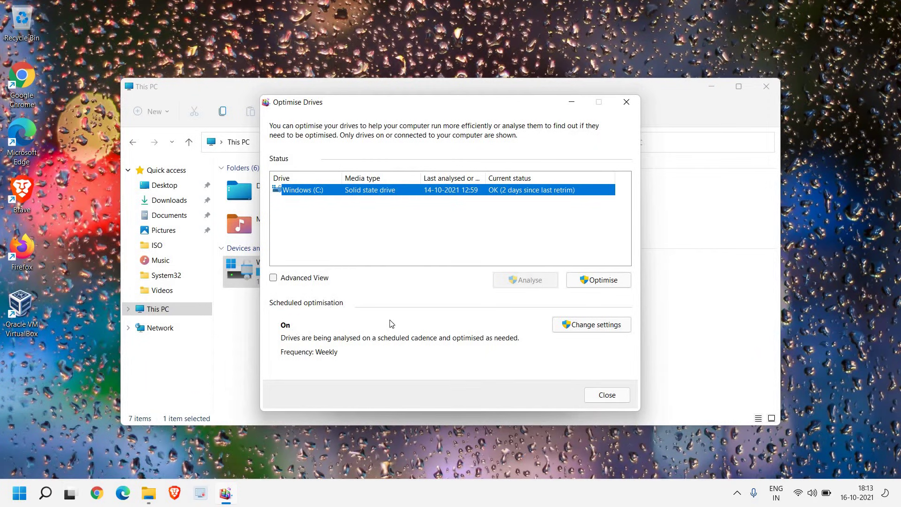
Step: Turn off Run on a schedule, then close Optimise Drives and the C: Properties dialog
left_click(602, 332)
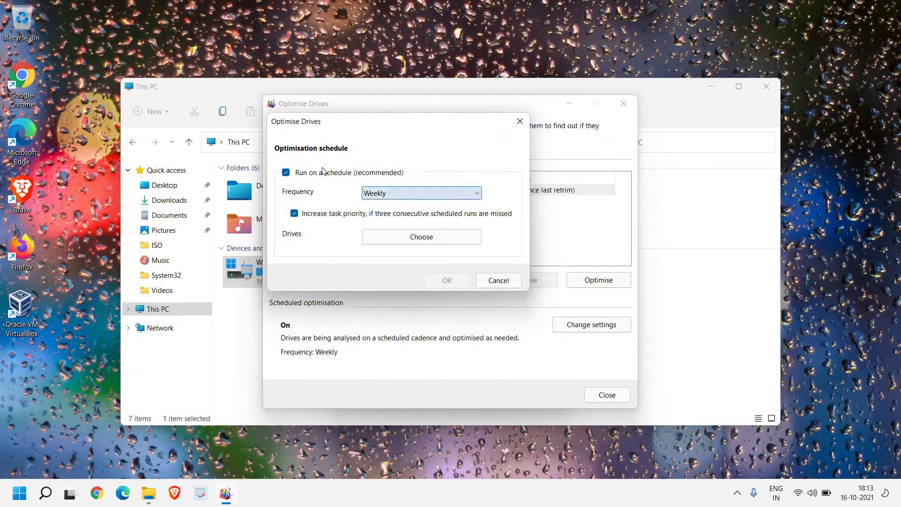
left_click(286, 173)
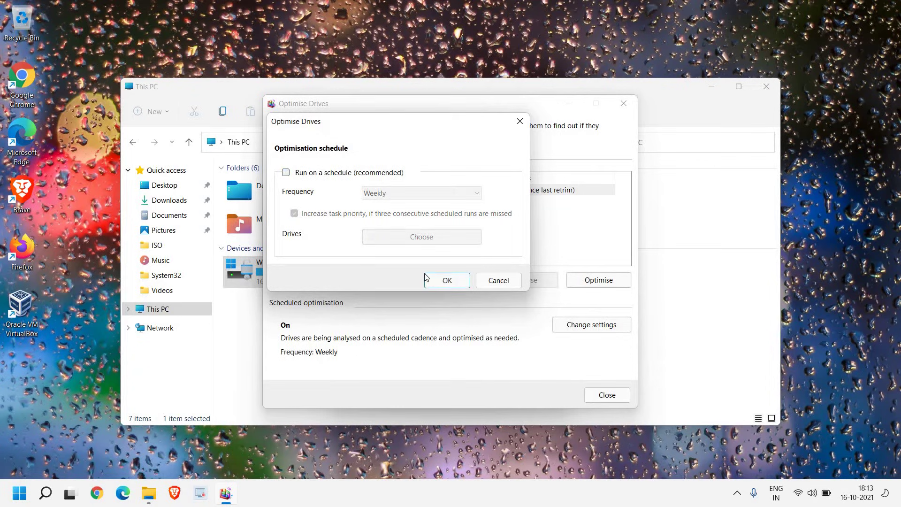
left_click(447, 281)
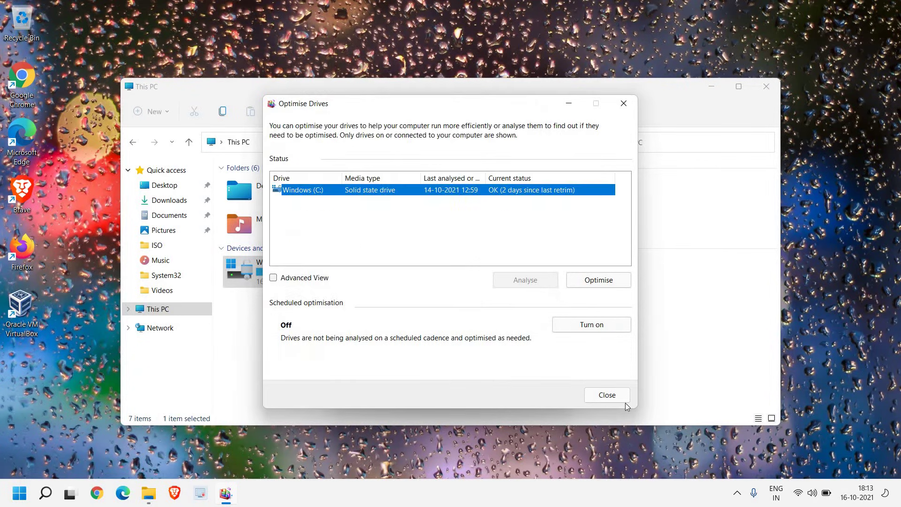
left_click(607, 395)
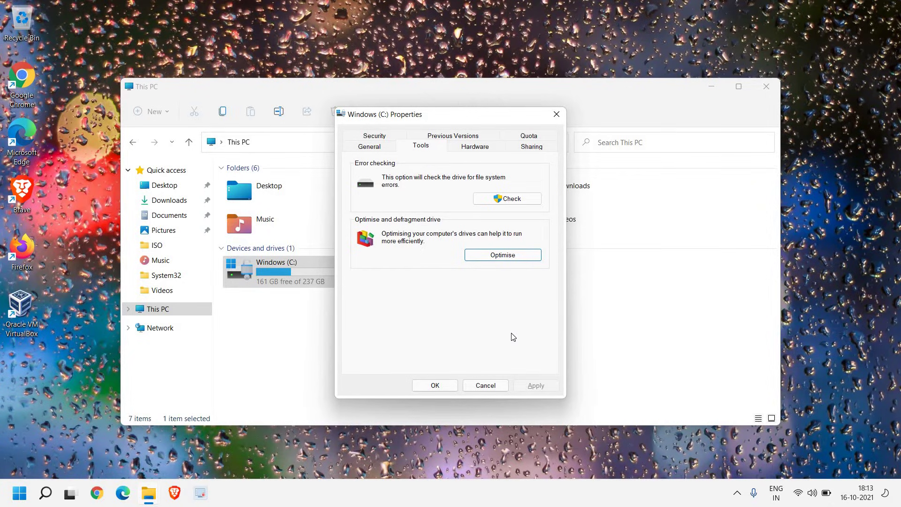
left_click(452, 384)
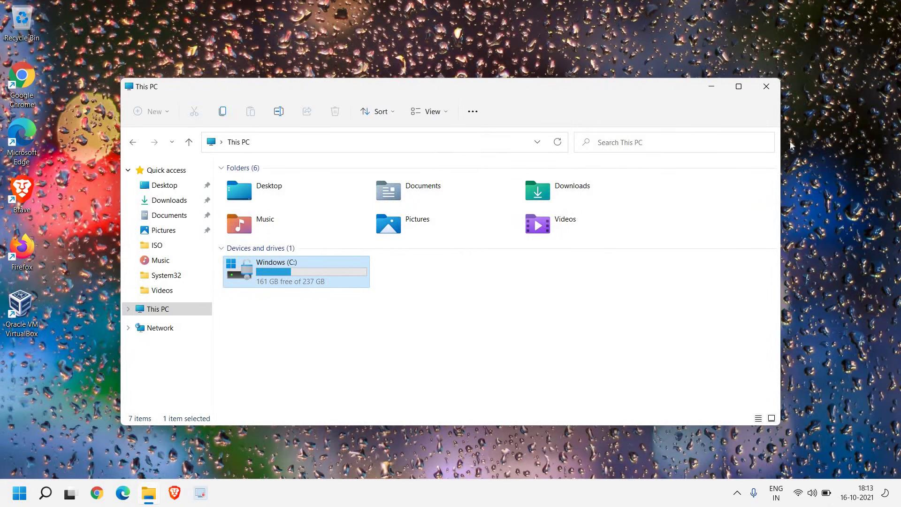
Step: Close the This PC window and open Task Manager's Startup apps list
left_click(767, 87)
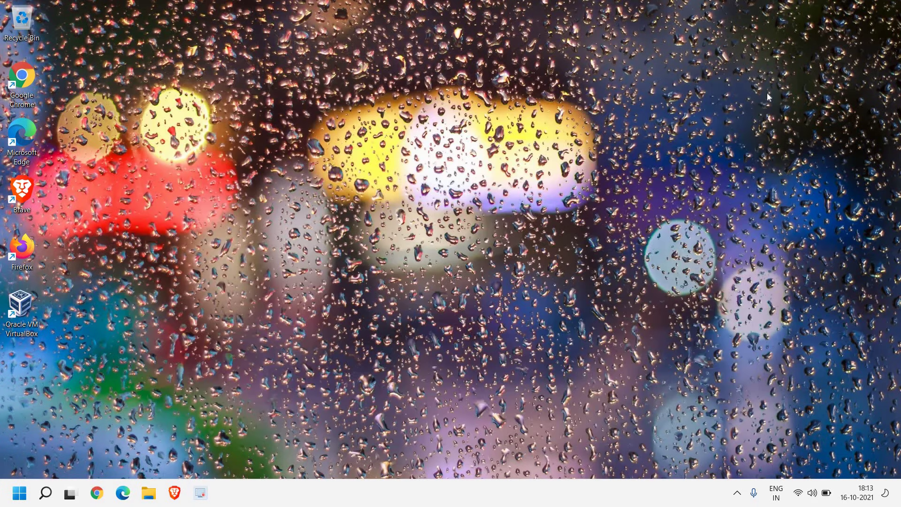
right_click(19, 493)
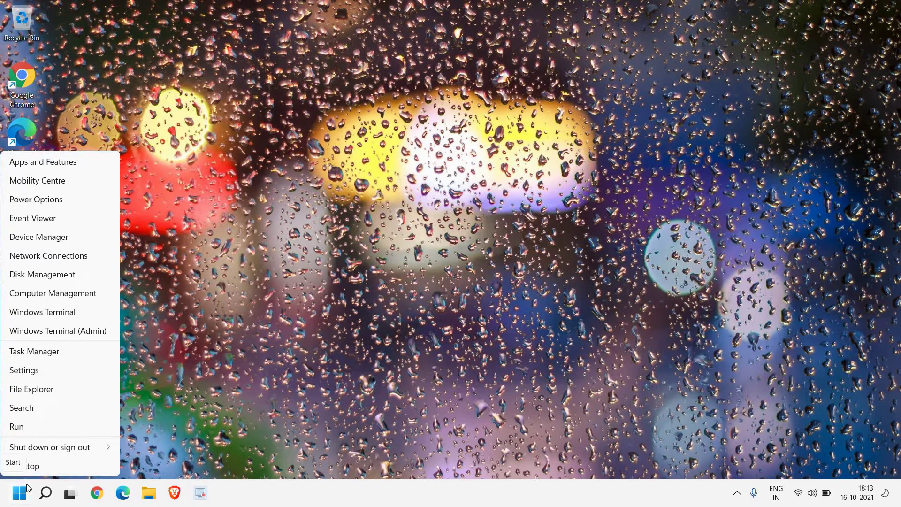
left_click(56, 355)
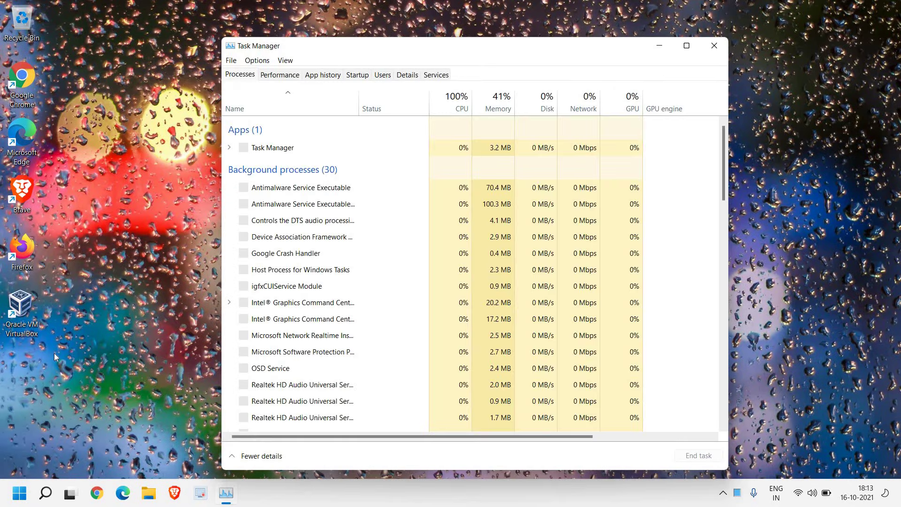
left_click(361, 77)
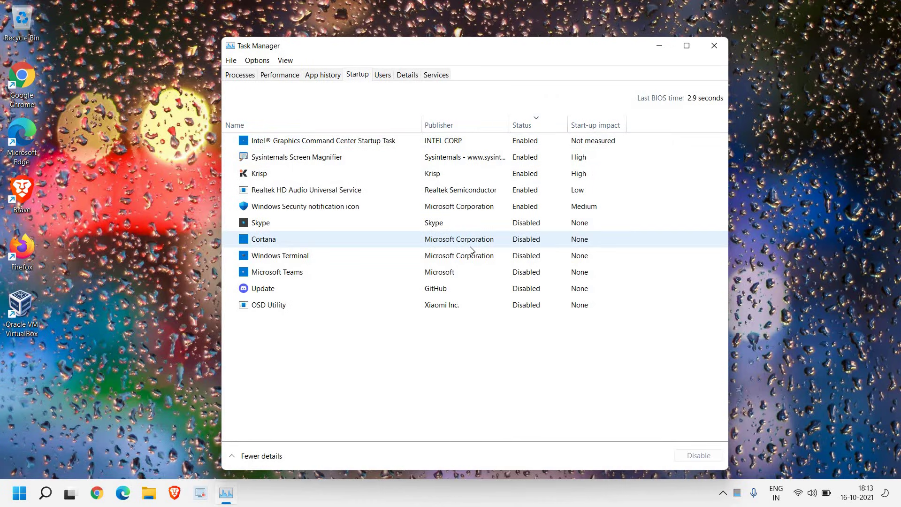
Step: Review the Krisp startup entry without disabling it, then close Task Manager
left_click(505, 178)
right_click(498, 179)
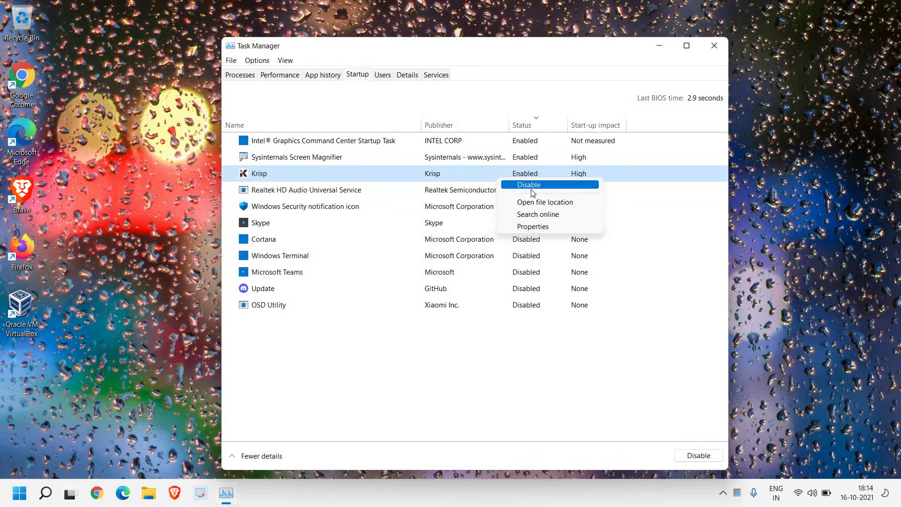
left_click(334, 238)
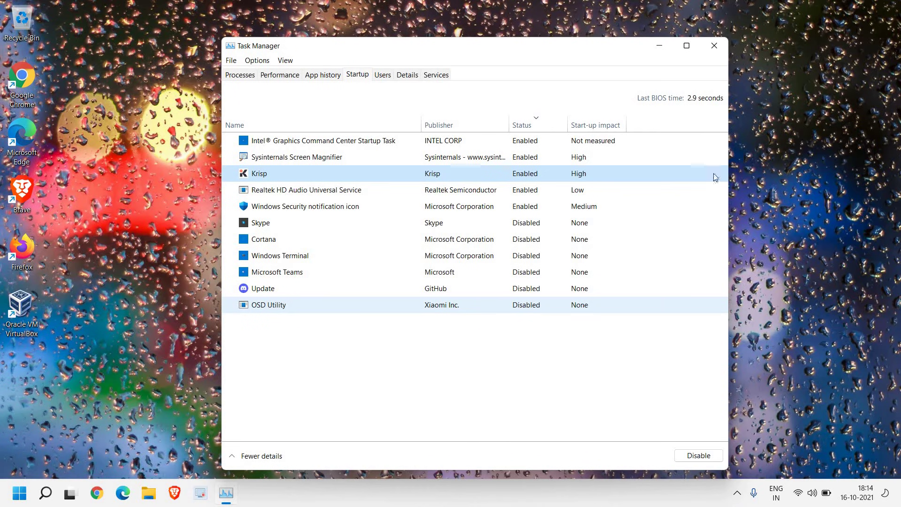
key("alt+F4")
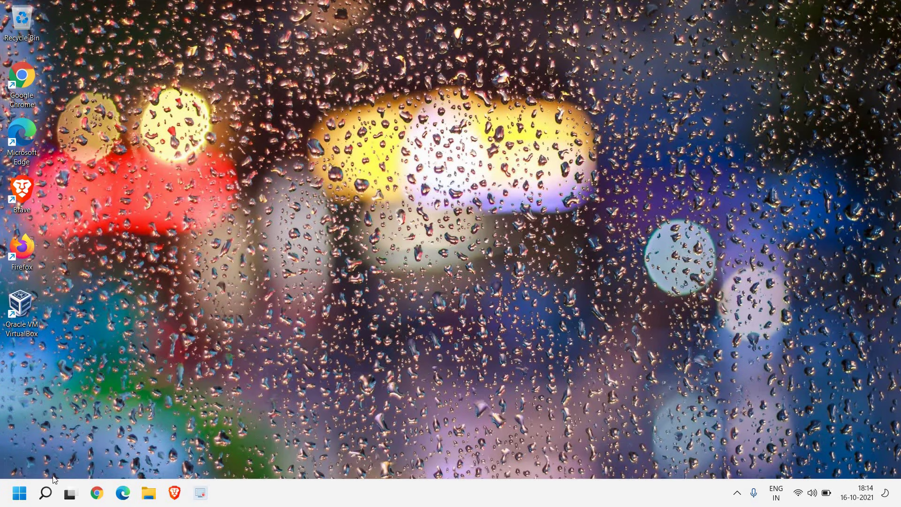
Step: Search 'windows' and open Windows Update settings from the results
left_click(46, 493)
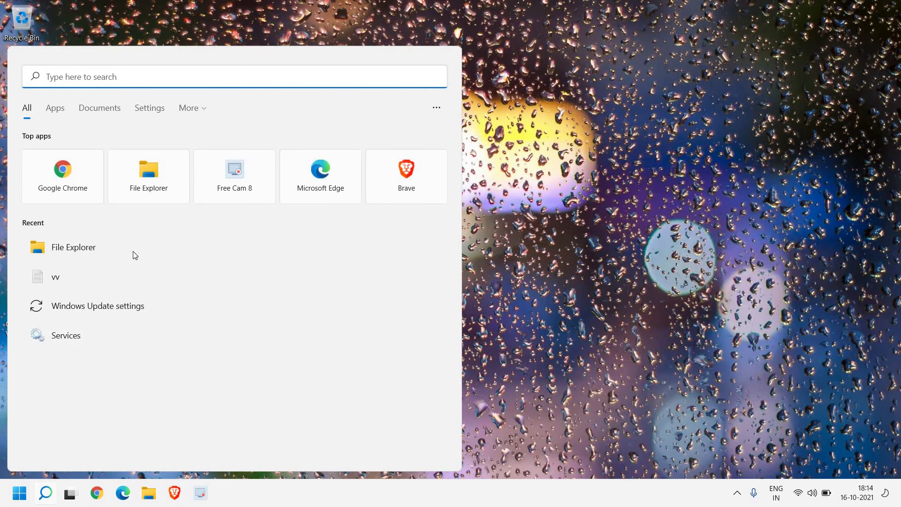
type("windows")
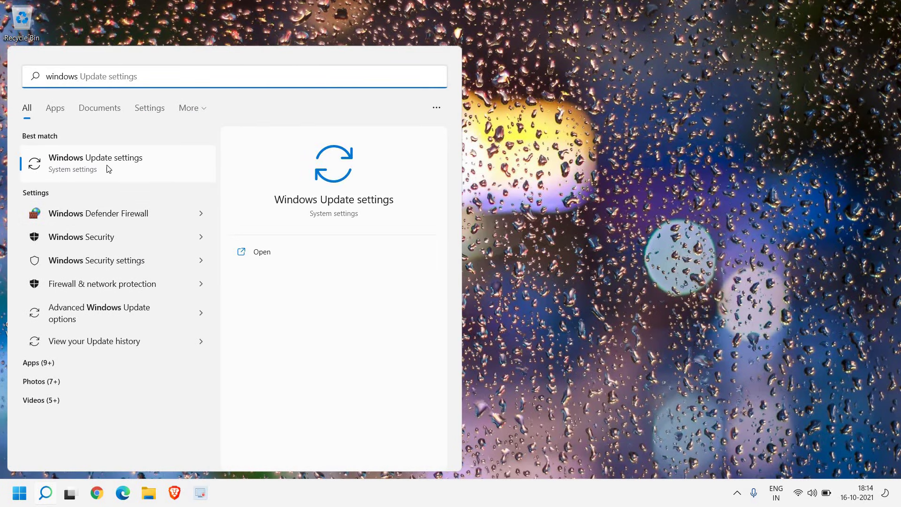
left_click(124, 168)
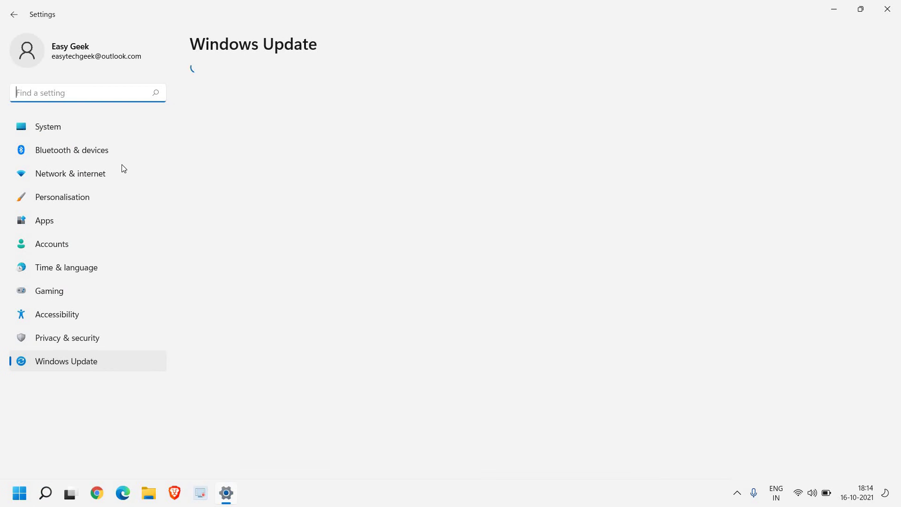